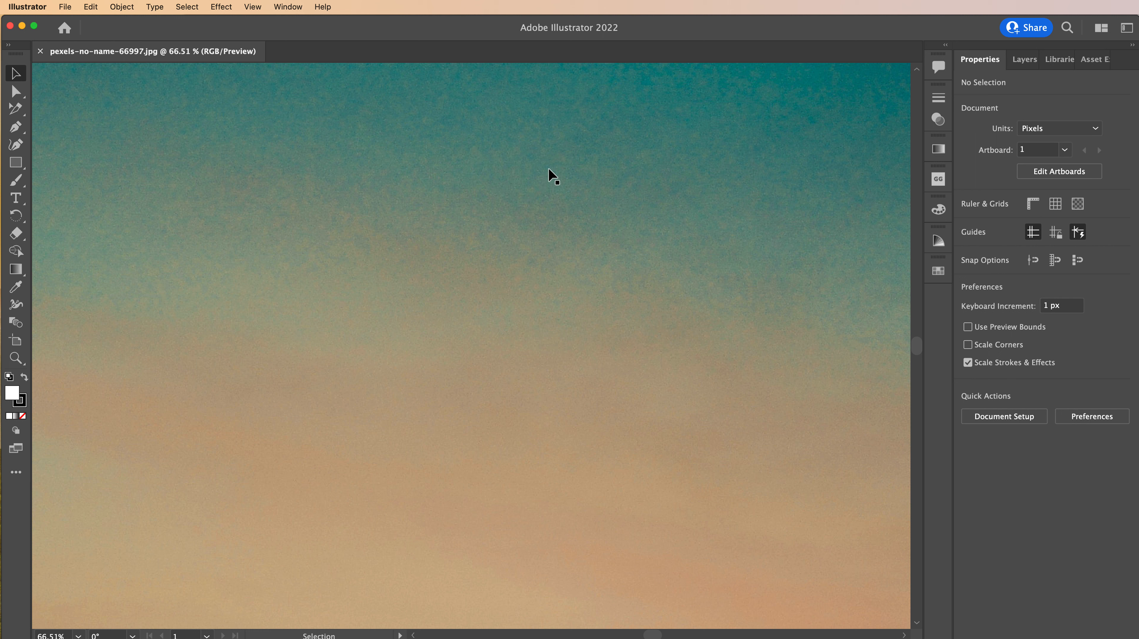
Step: Scale the sunset image down proportionally to about 1806 × 1196 px and move it over the artboard
click(78, 635)
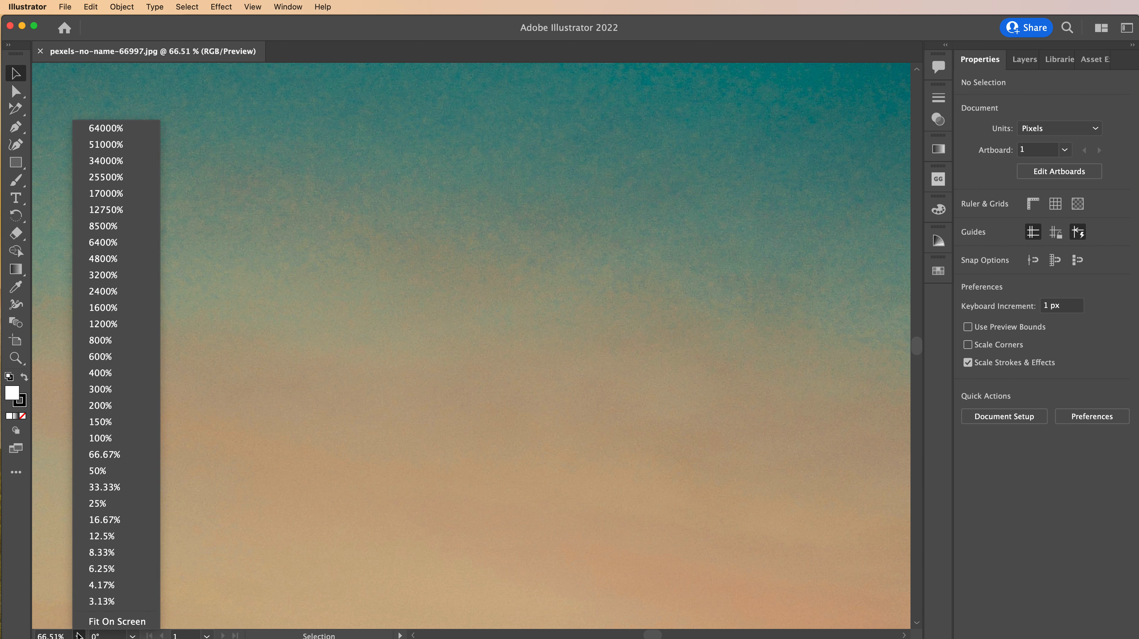
click(112, 622)
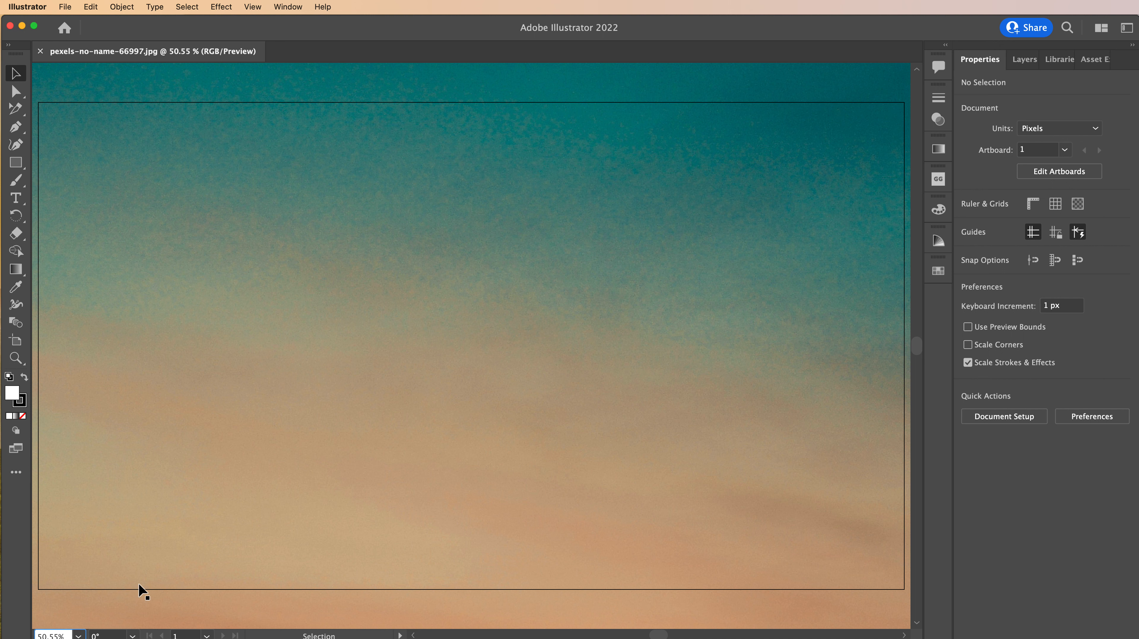
key(super+minus)
key(super+minus)
key(super+minus)
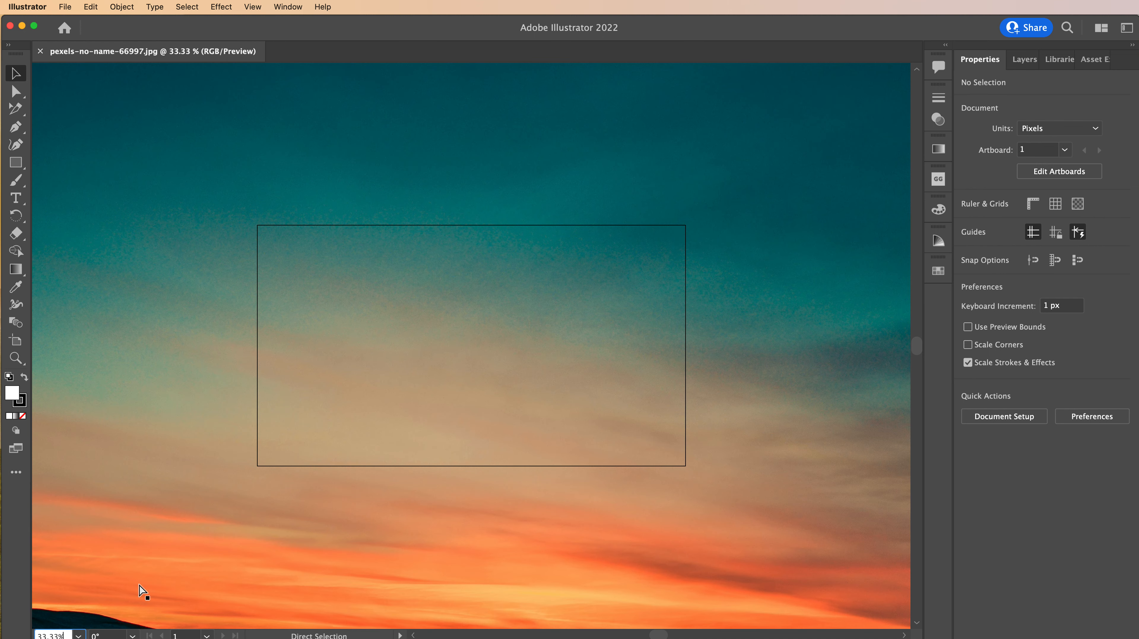
key(super+minus)
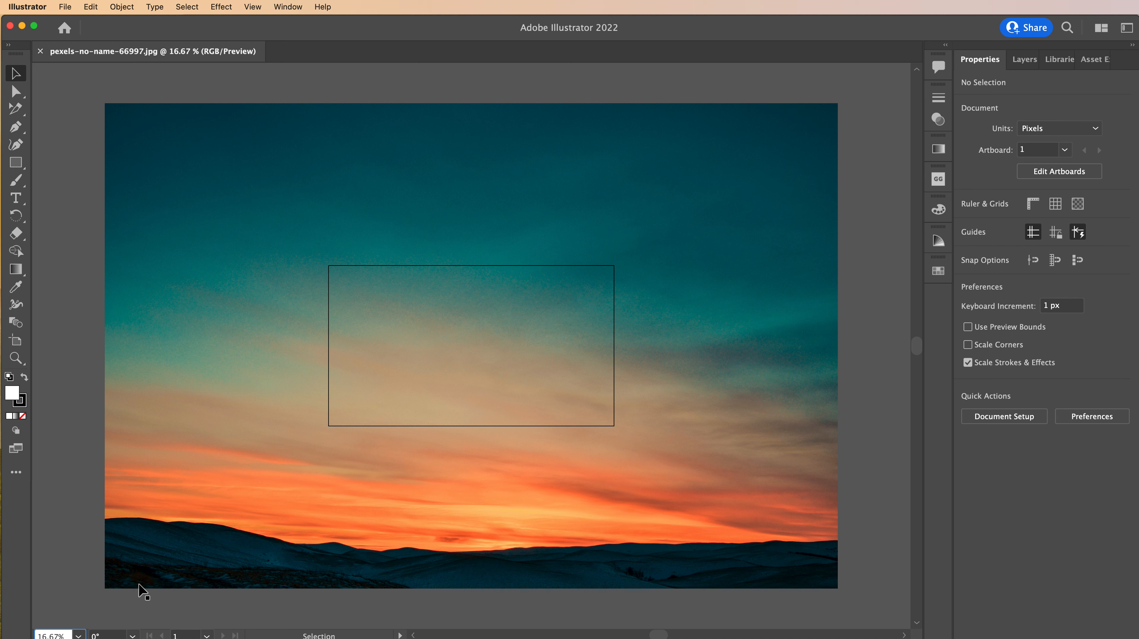
click(281, 491)
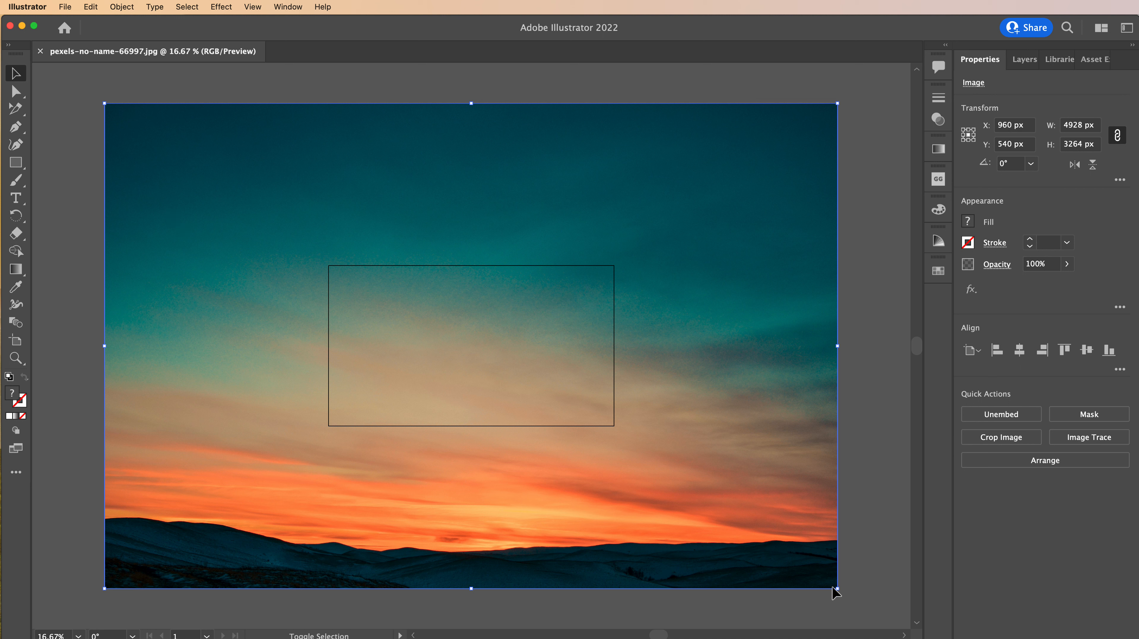
drag(837, 588, 496, 360)
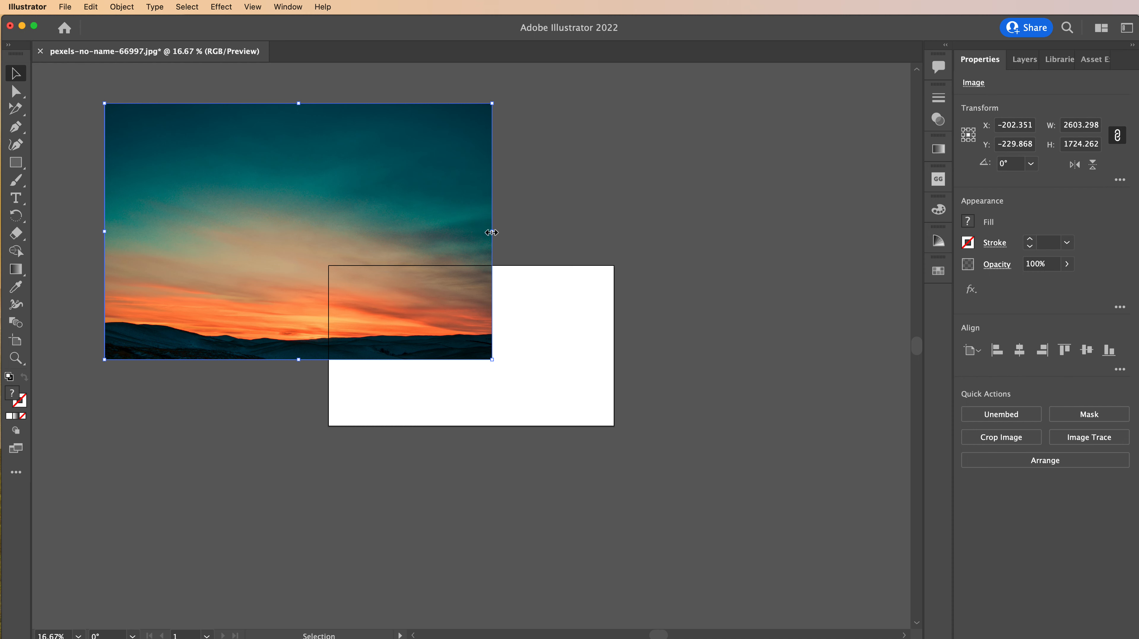
drag(492, 231, 445, 210)
key(cmd+z)
drag(492, 360, 372, 281)
drag(319, 169, 514, 323)
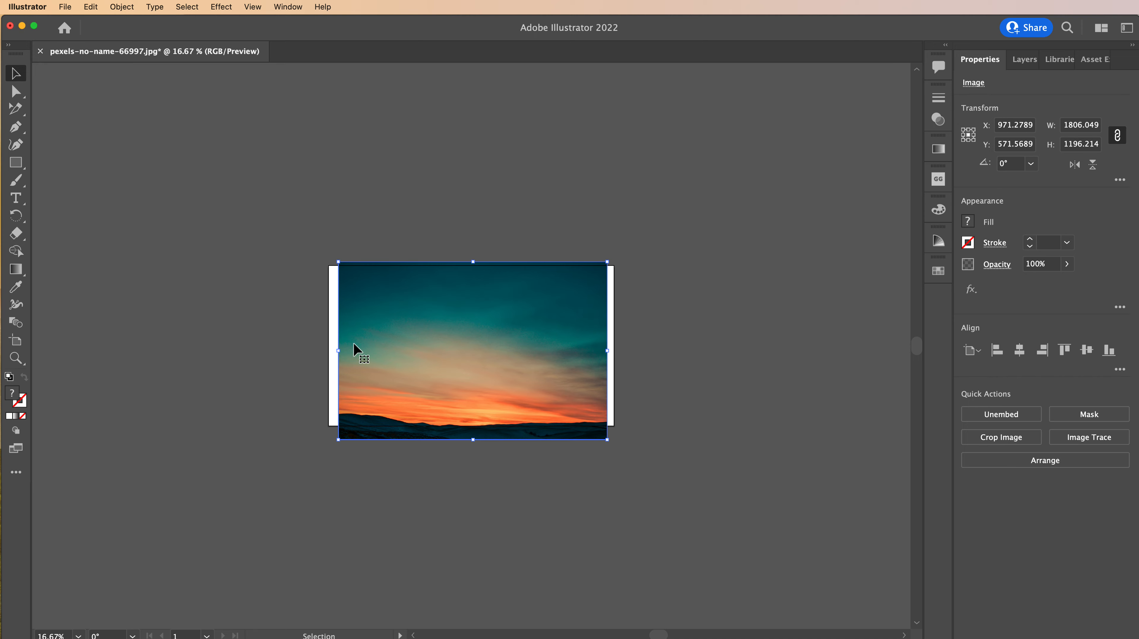
Step: Sample teal and orange tones from the sky with the Eyedropper, ending on orange FE8950, and open the fill's Color Picker
key(a)
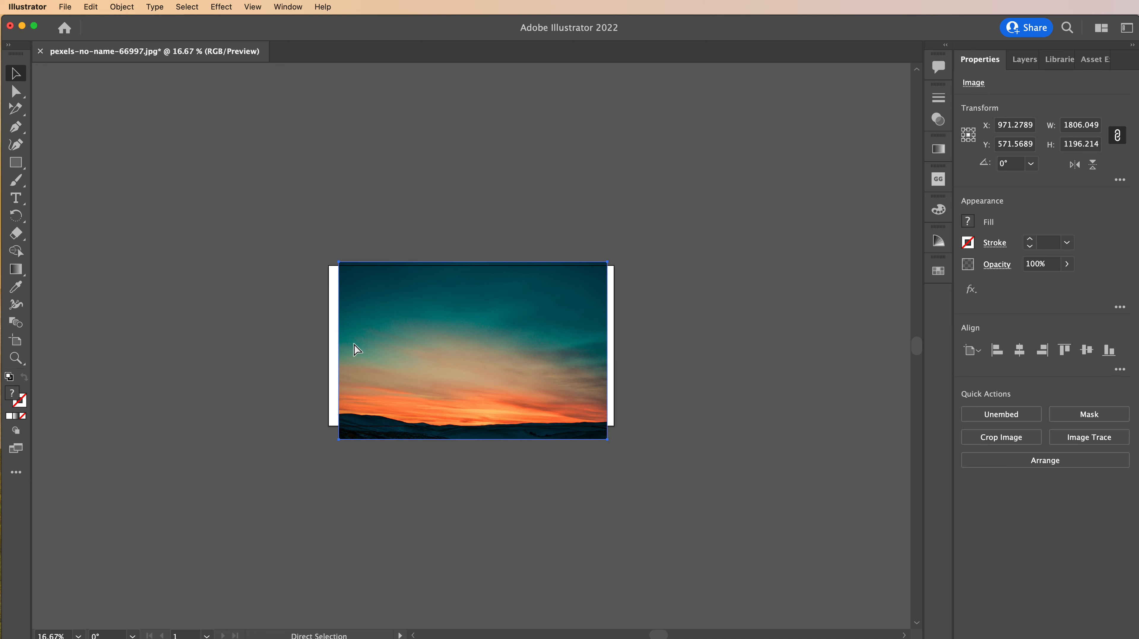
key(super+equal)
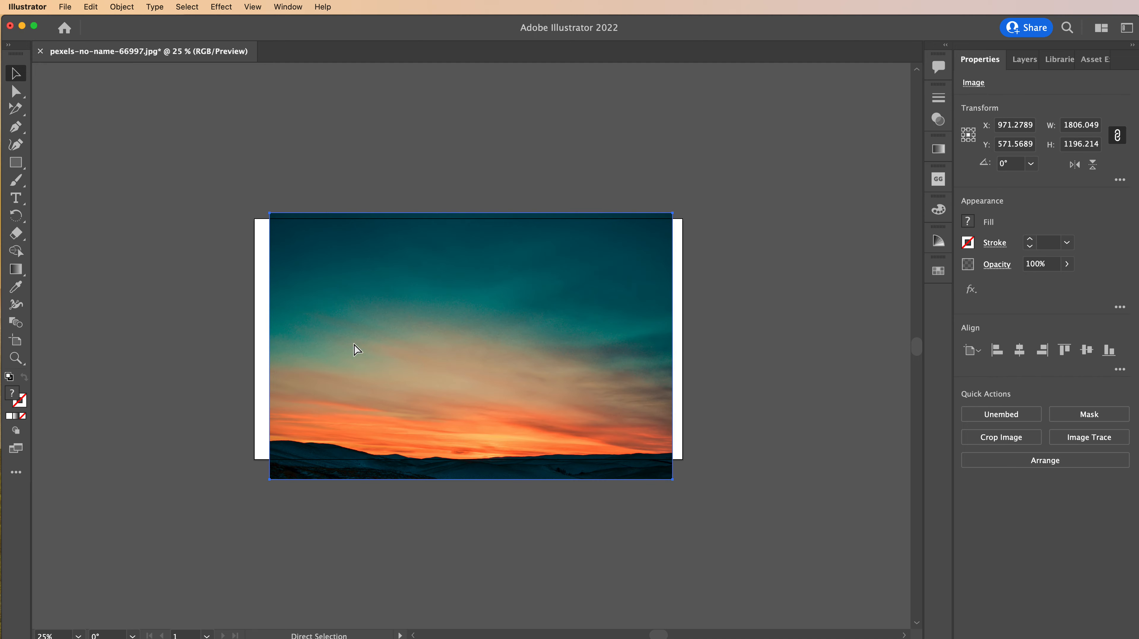
key(super+equal)
key(super+equal)
key(v)
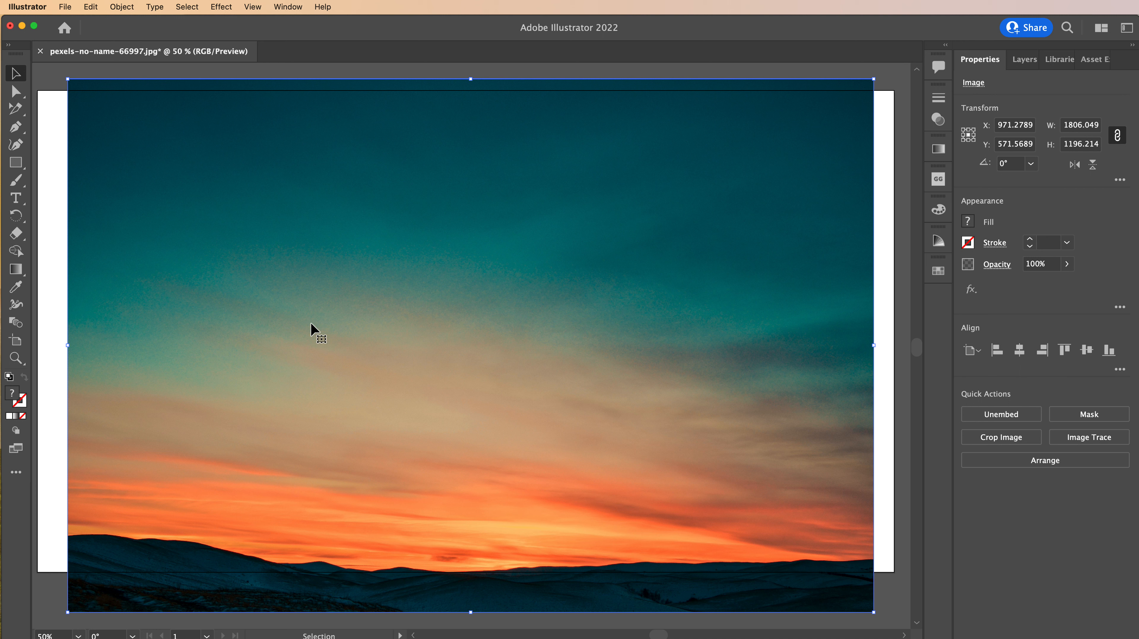
click(13, 291)
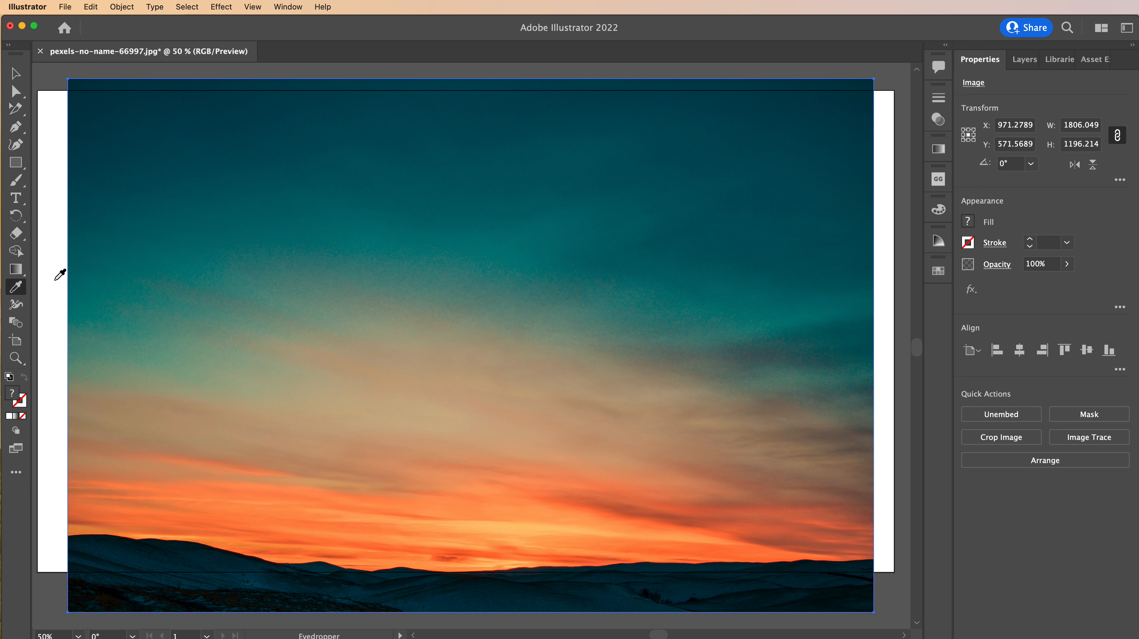
click(511, 240)
click(761, 222)
click(313, 221)
click(609, 528)
click(523, 527)
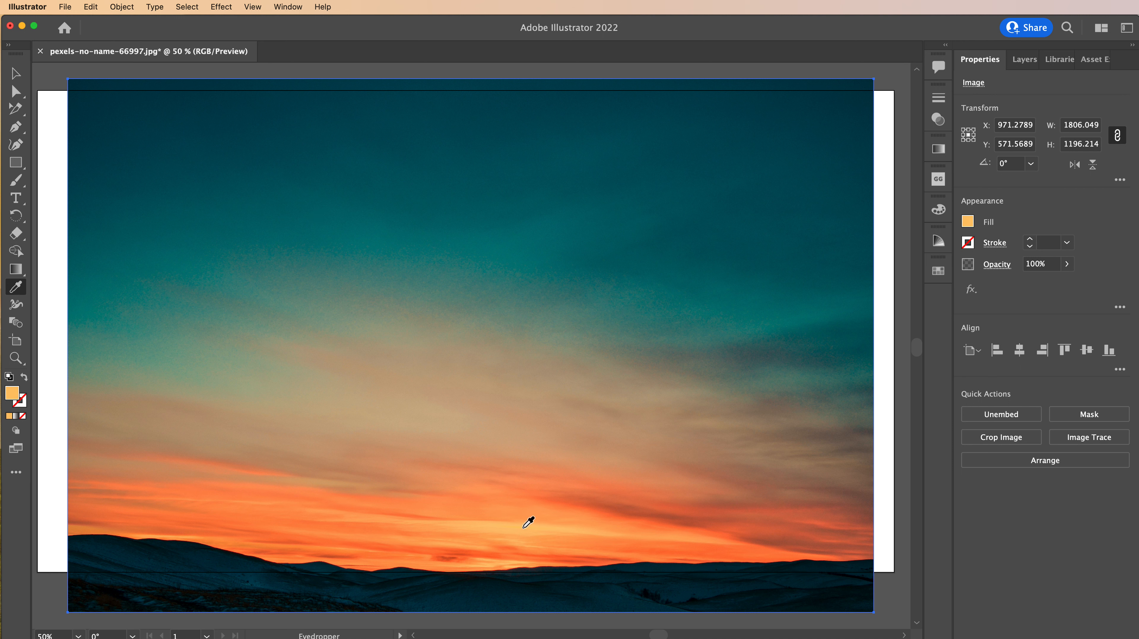
click(225, 443)
double_click(13, 396)
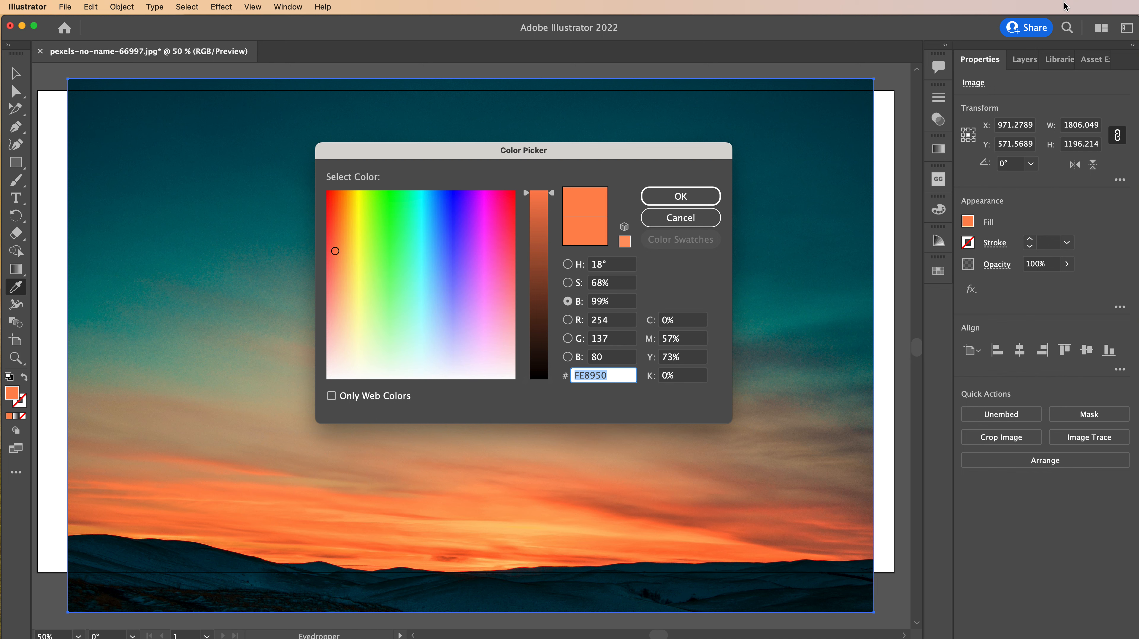
Step: Switch to Sublime Text, reposition its window and go to the p rule in master_lecture.css
key(super+Tab)
drag(1087, 21, 999, 17)
click(197, 165)
Step: Add the declaration color: #FE8950; to the p rule, below its letter-spacing line
click(513, 214)
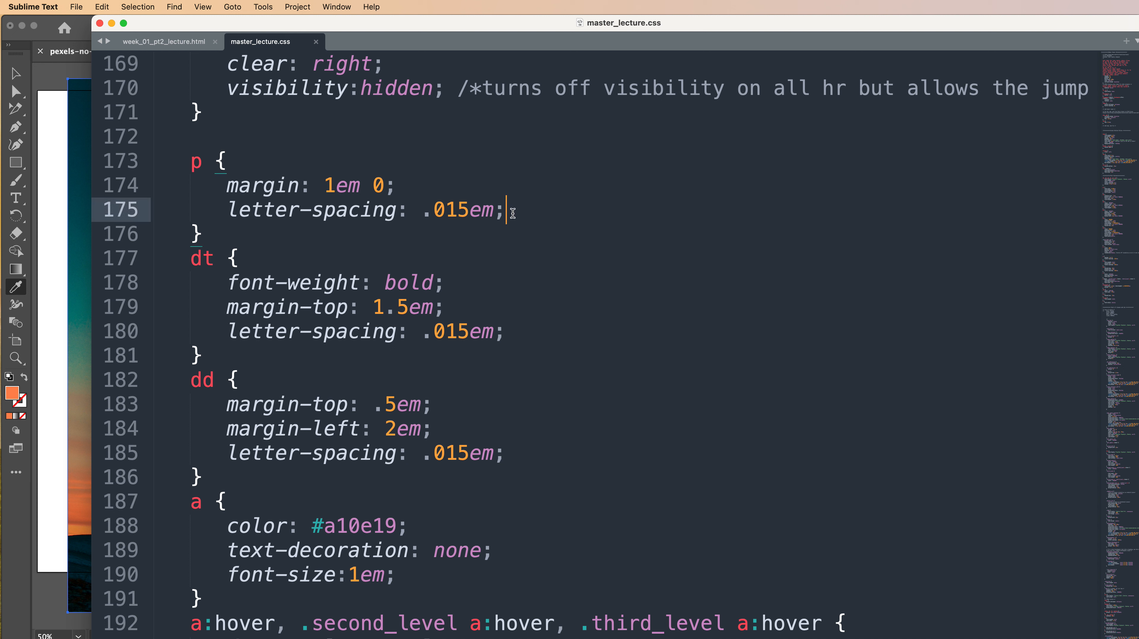
key(Return)
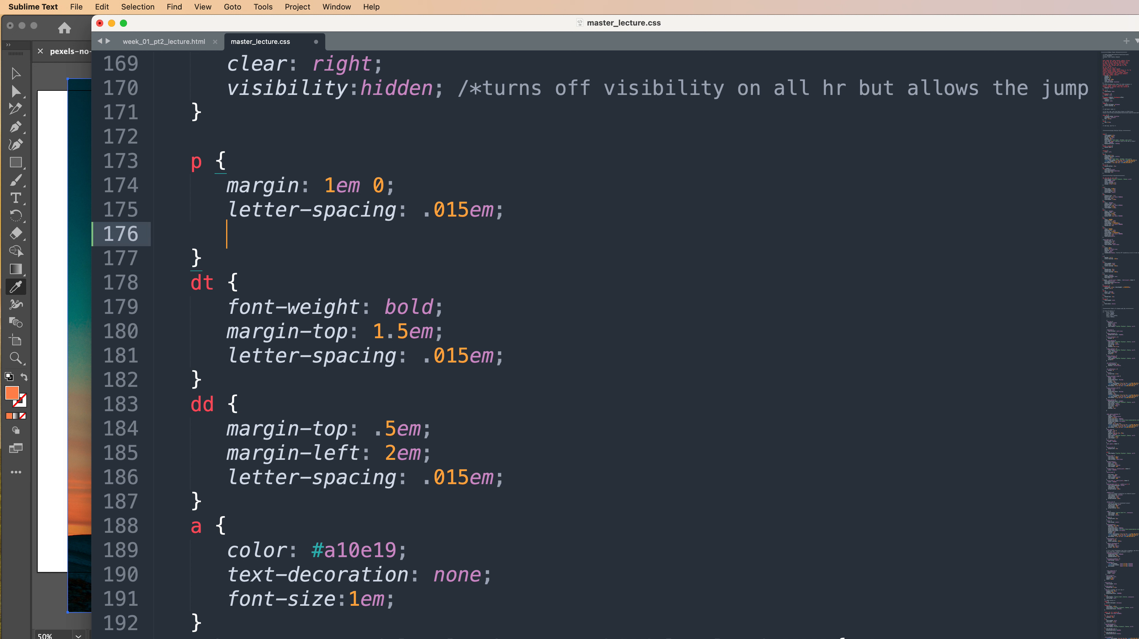
text(col)
key(Return)
text(FE8950)
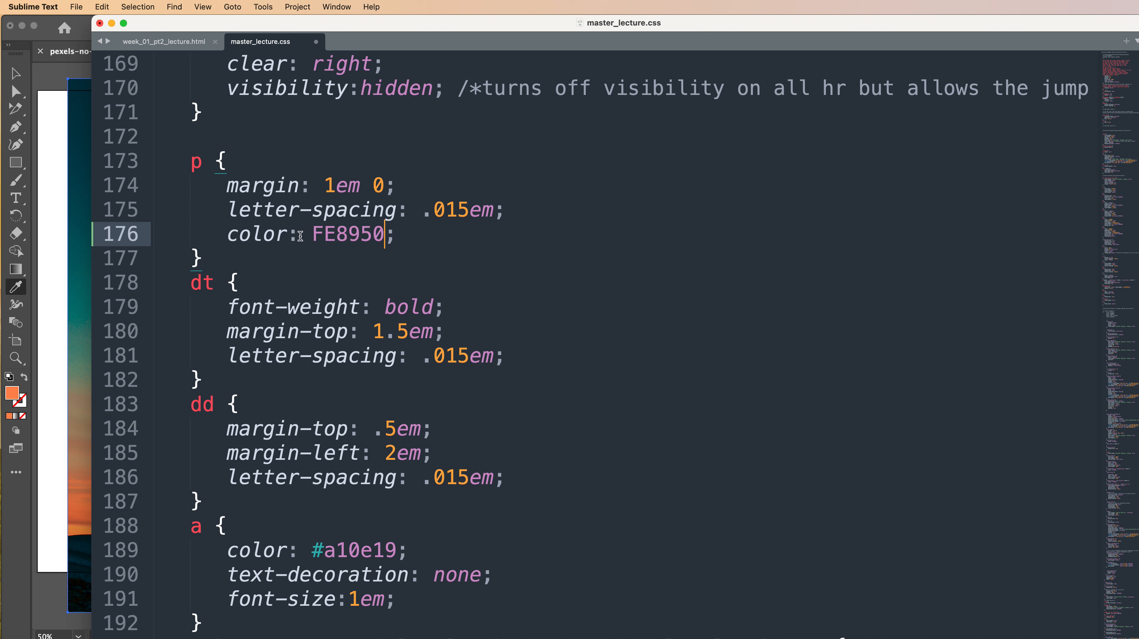
click(310, 236)
text(#)
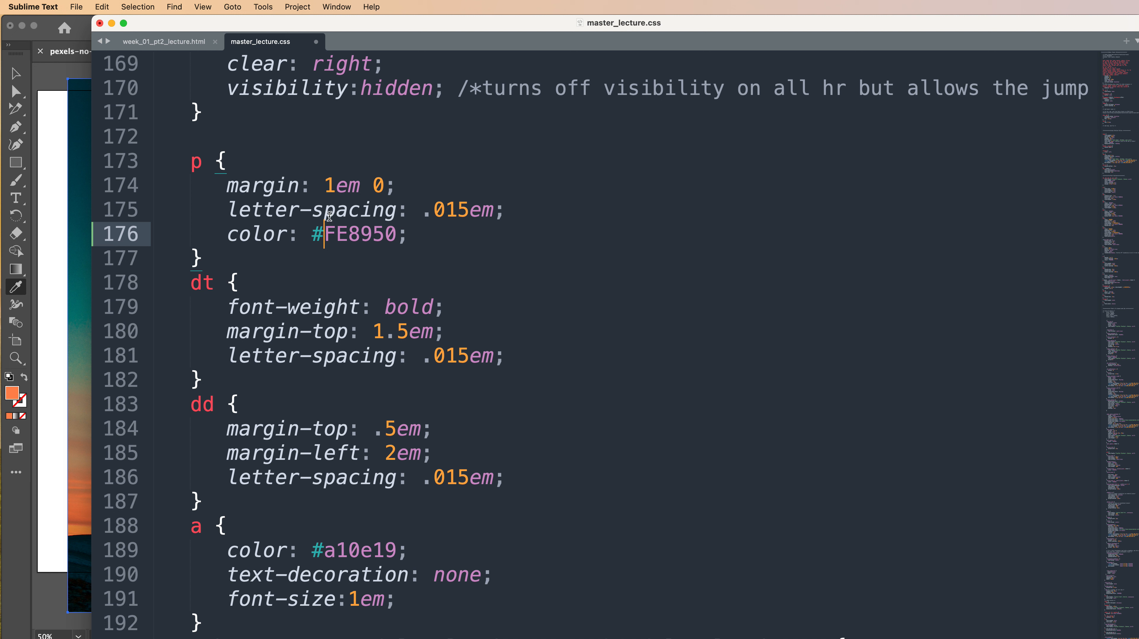
click(359, 232)
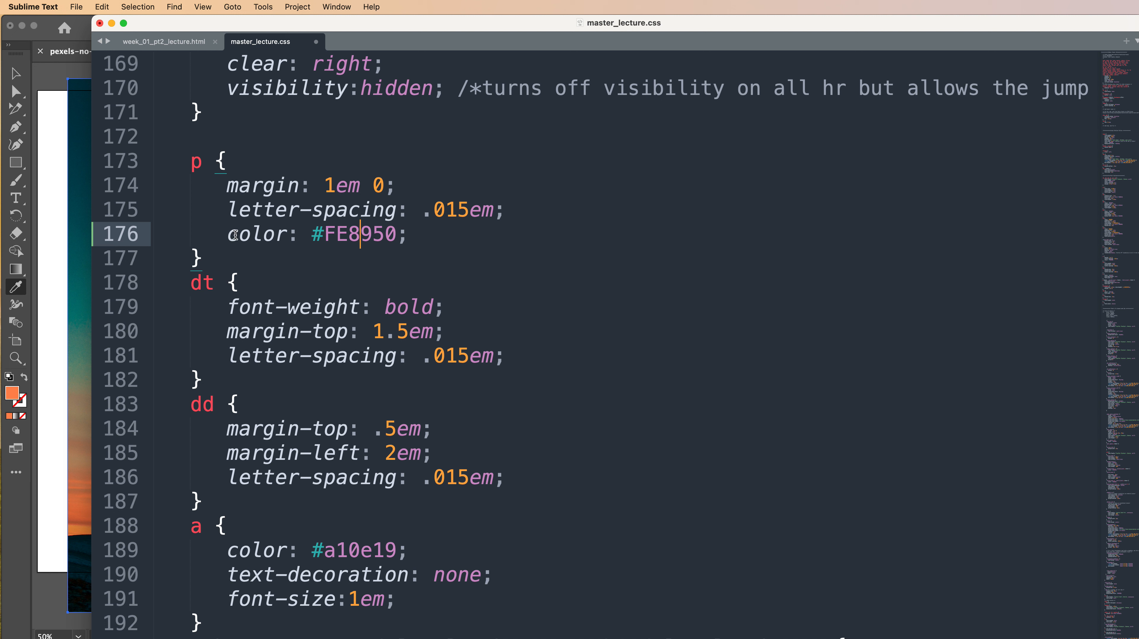